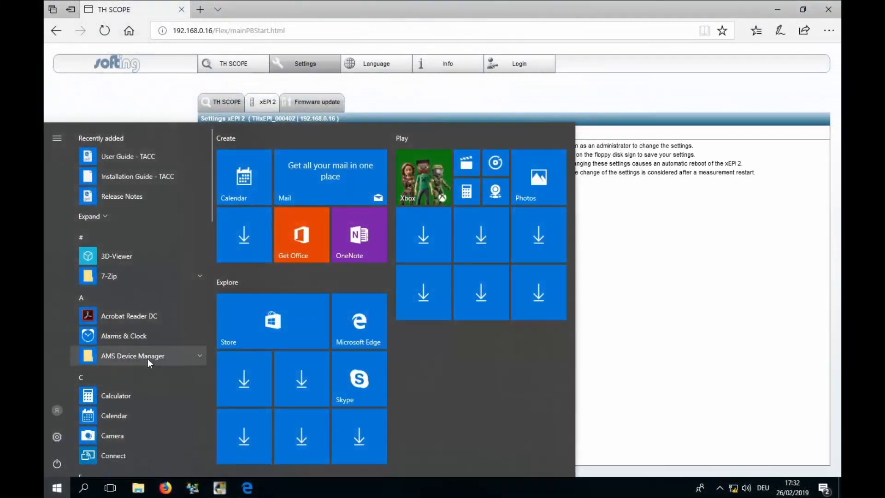
Open the Network Configuration utility from the AMS Device Manager program group
click(147, 359)
scroll(138, 414, down, 1)
scroll(140, 413, down, 3)
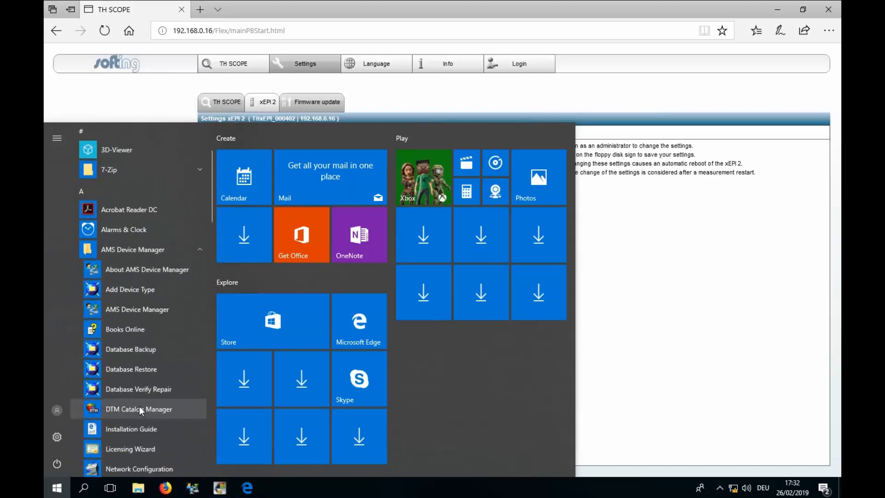
click(138, 415)
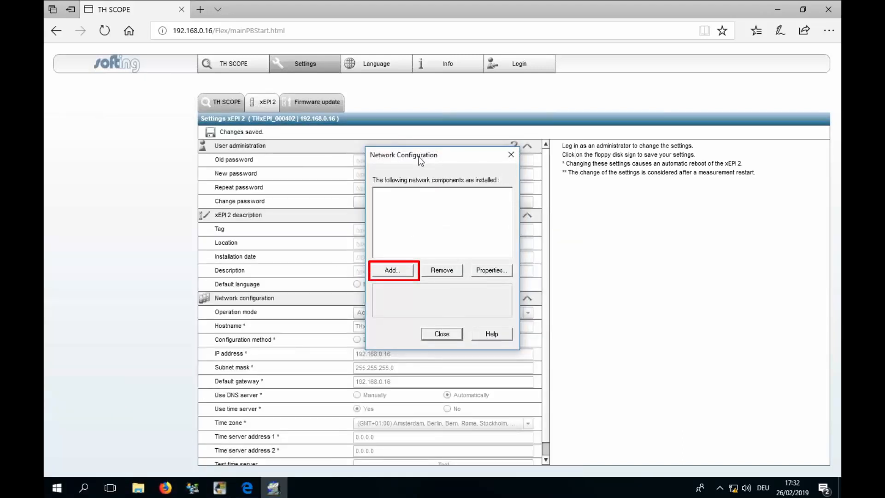
Install a HART Over PROFIBUS network component, keeping the default name HART Over PROFIBUS 1 and the localhost connection, and close the network configuration
click(392, 270)
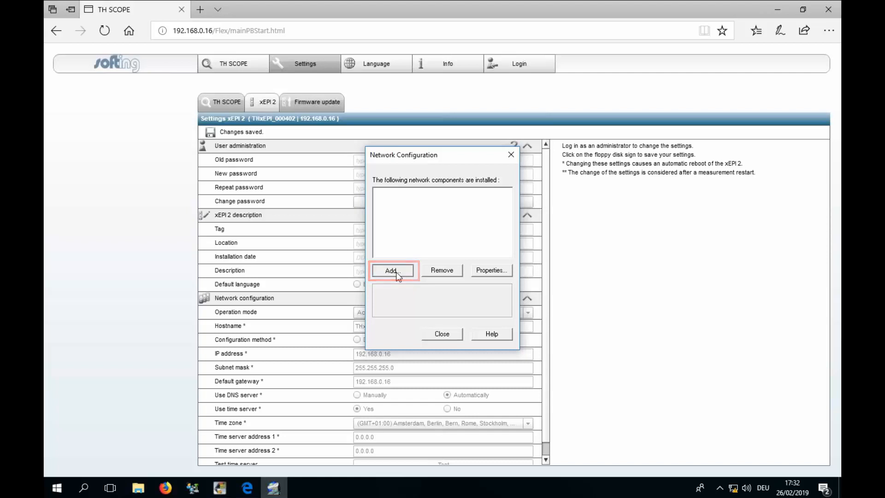
click(368, 272)
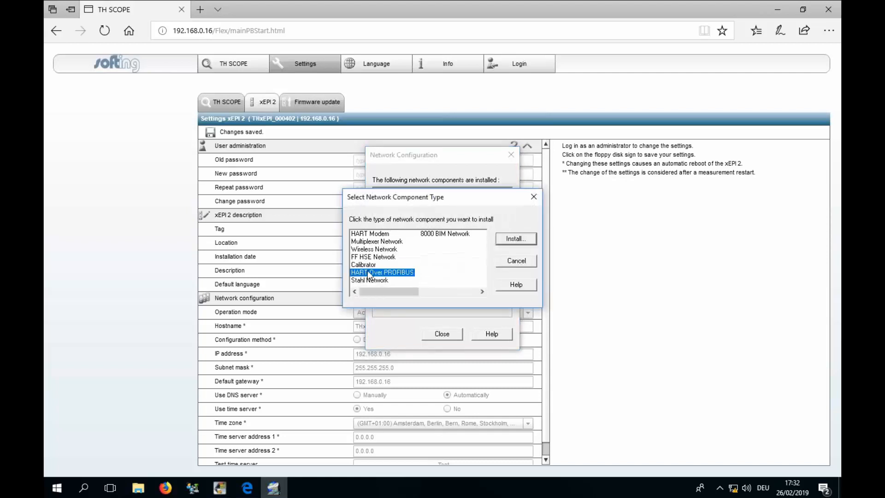
click(504, 241)
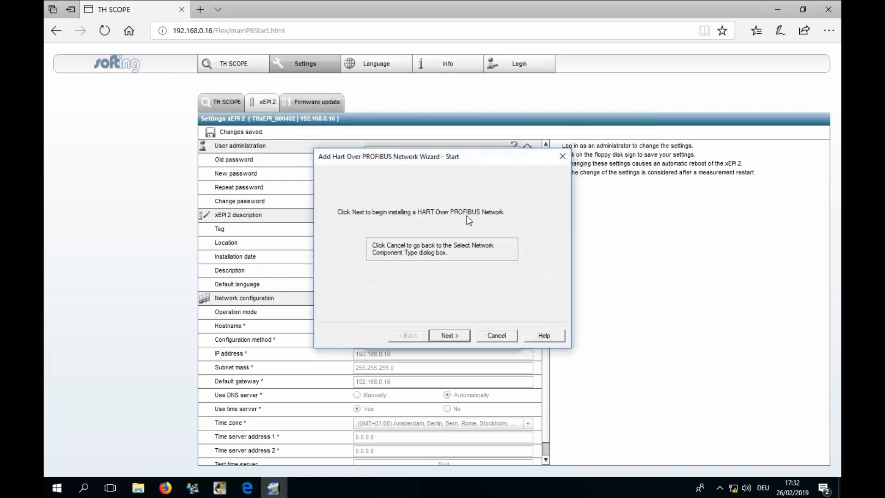
click(449, 335)
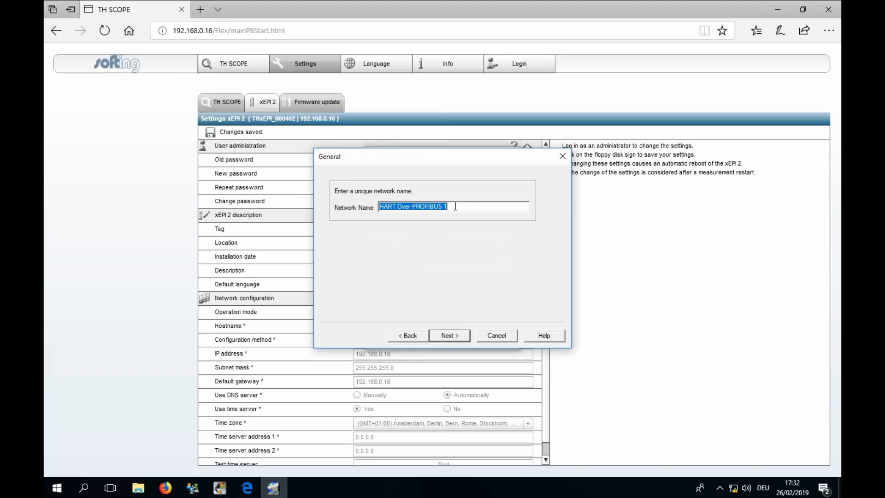
drag(443, 206, 373, 205)
click(455, 334)
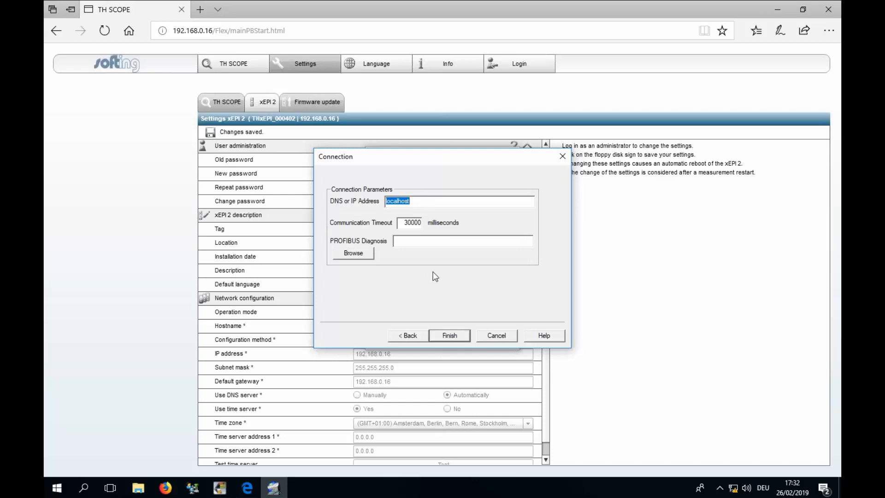
click(453, 333)
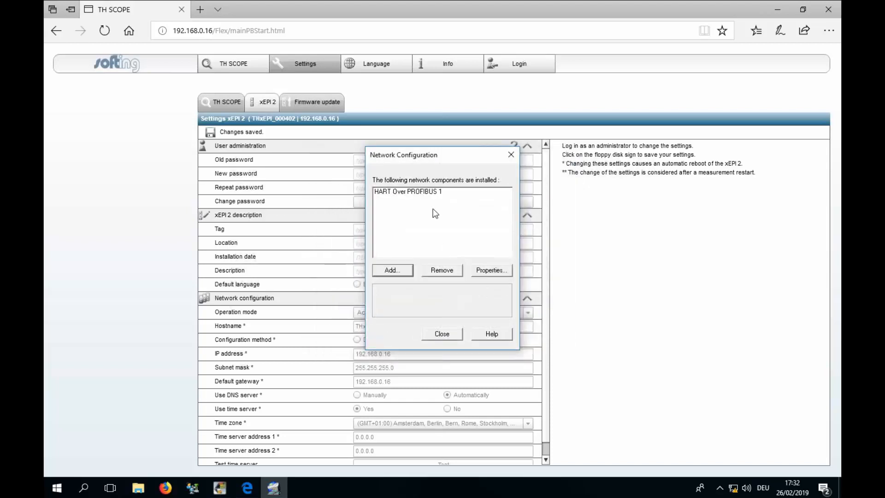
click(437, 194)
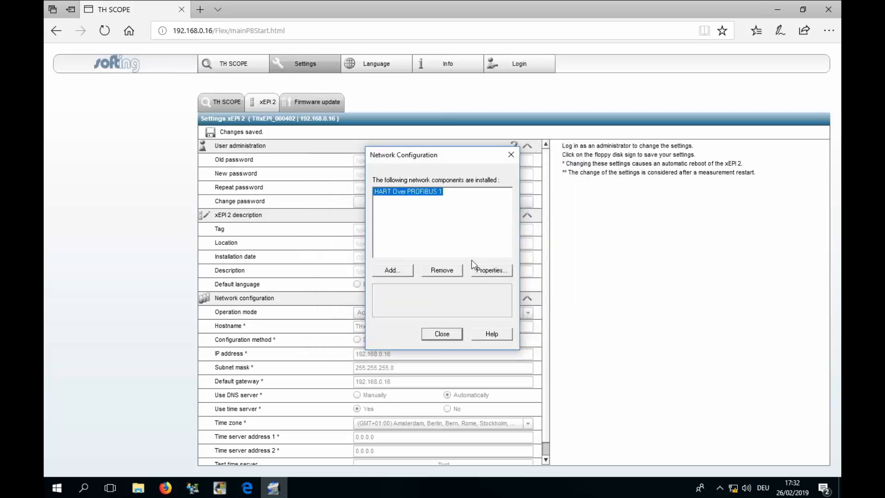
click(454, 333)
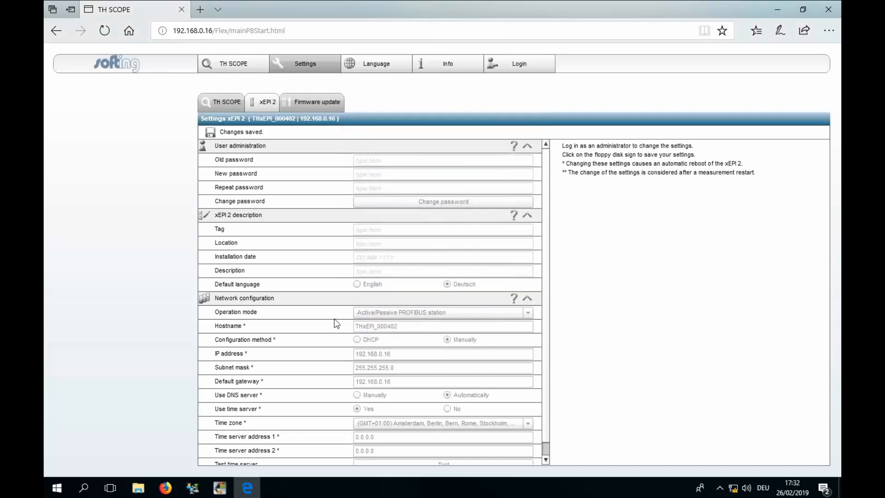
Open the Hardware Configuration tool from the Softing program group
click(56, 487)
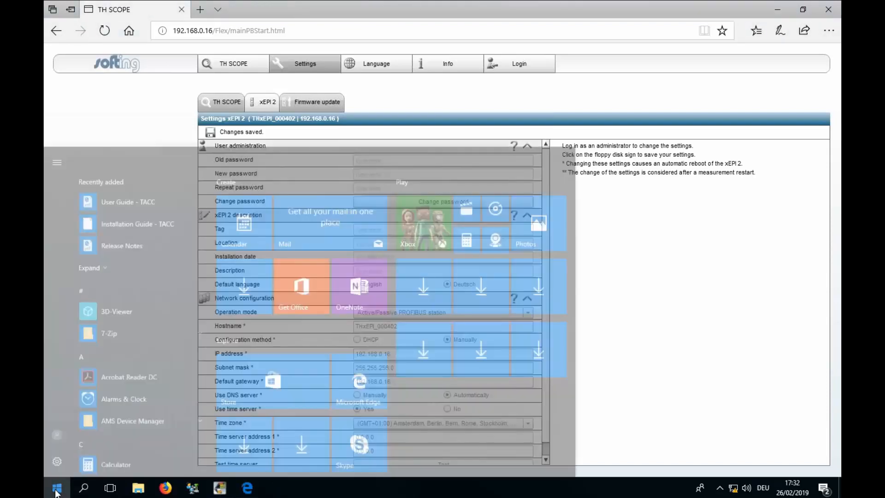
scroll(157, 318, down, 5)
scroll(157, 318, down, 8)
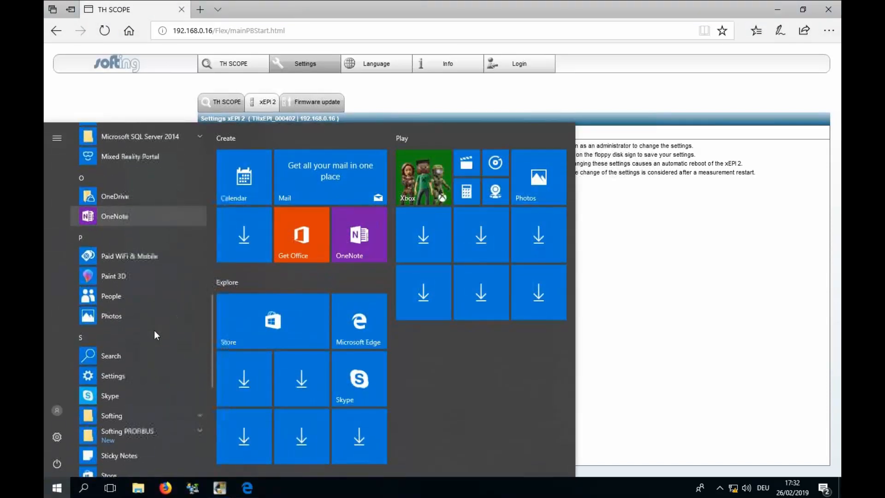
click(134, 313)
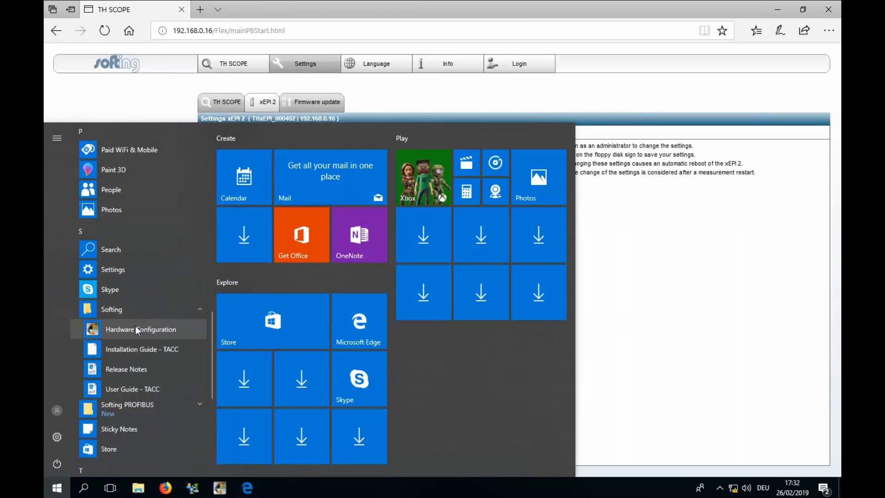
click(134, 328)
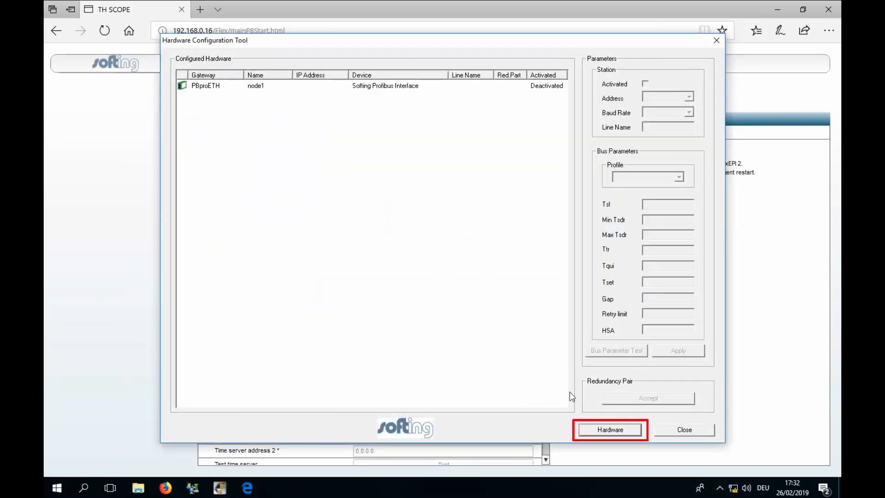
Scan for unconfigured hardware and select the TH LINK PROFIBUS / xEPI 2 device at 192.168.0.16
click(604, 429)
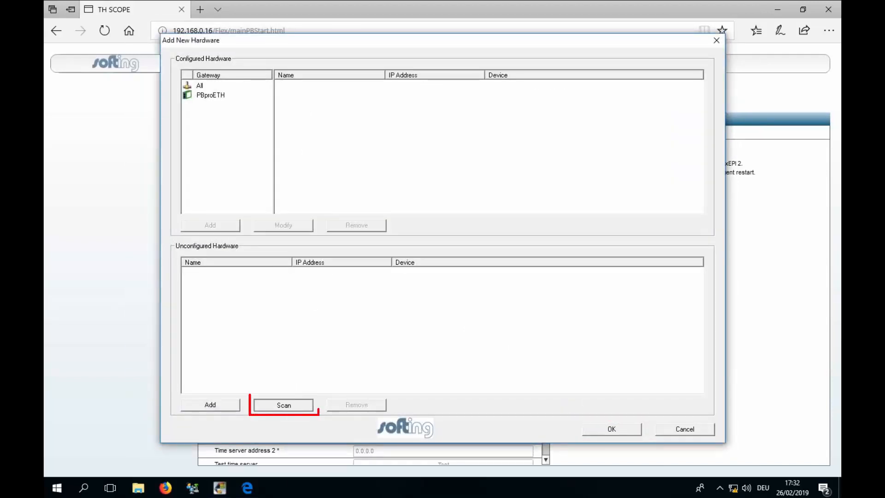
click(291, 402)
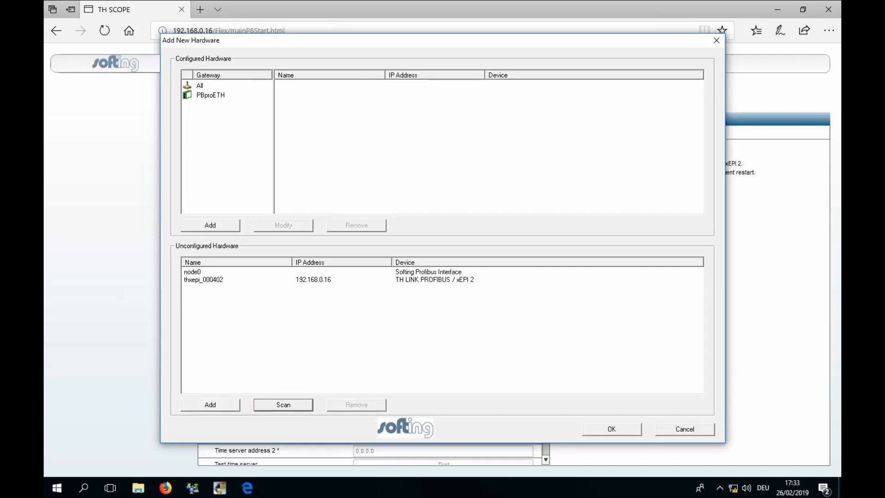
click(260, 280)
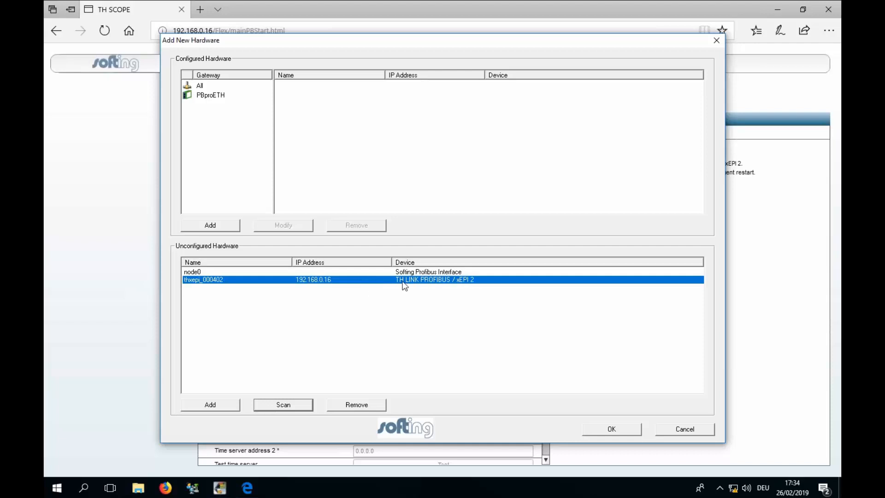
Start a new gateway and assign the thxepi_000402 device to it
click(232, 227)
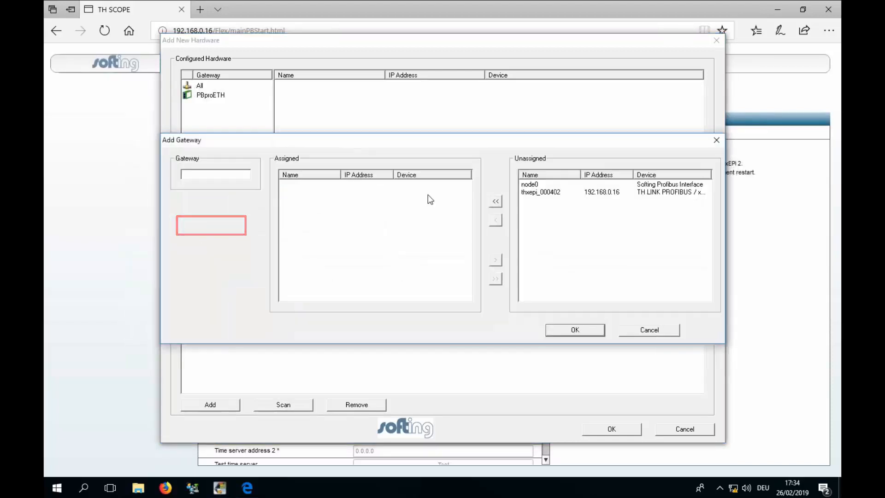
click(549, 192)
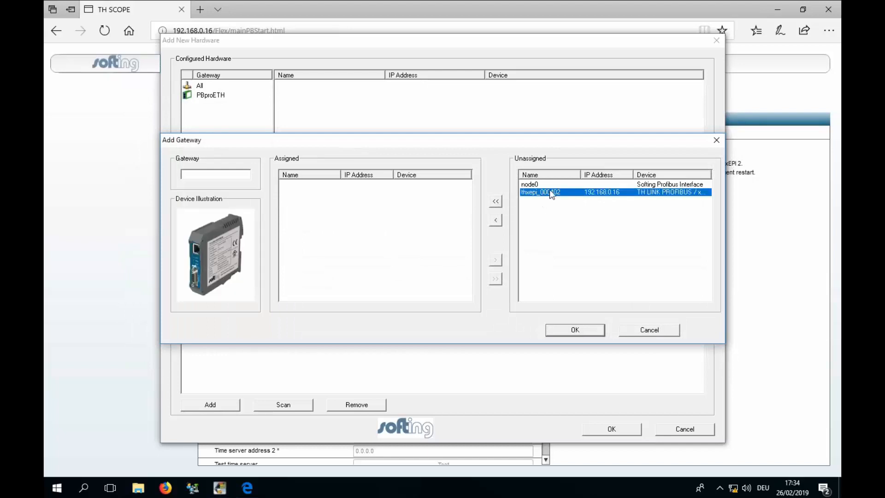
click(502, 222)
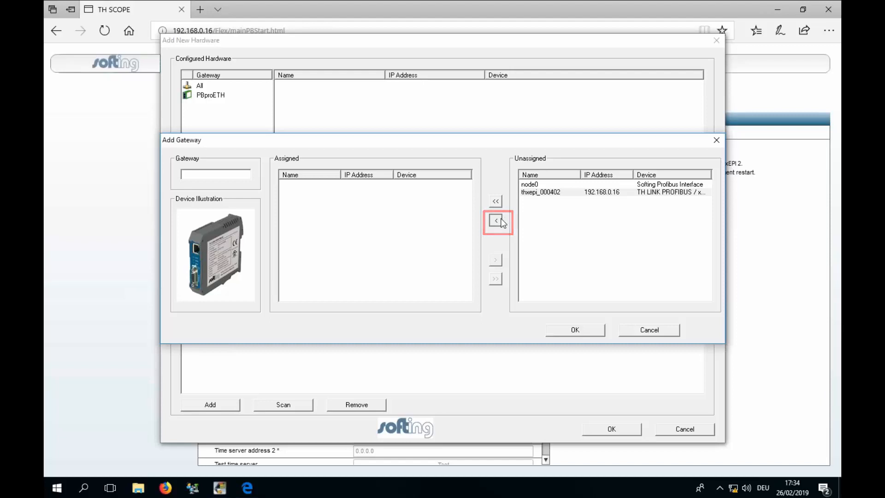
click(502, 223)
click(337, 187)
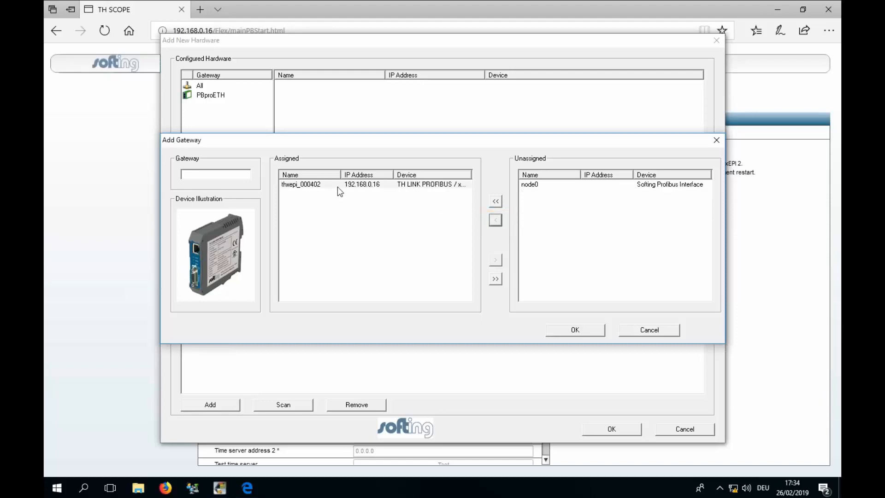
Name the gateway HART-over-PROFIBUS-TACC, confirm it, and accept the new hardware configuration
click(234, 176)
text(HART)
text(-over-PROFIBUS)
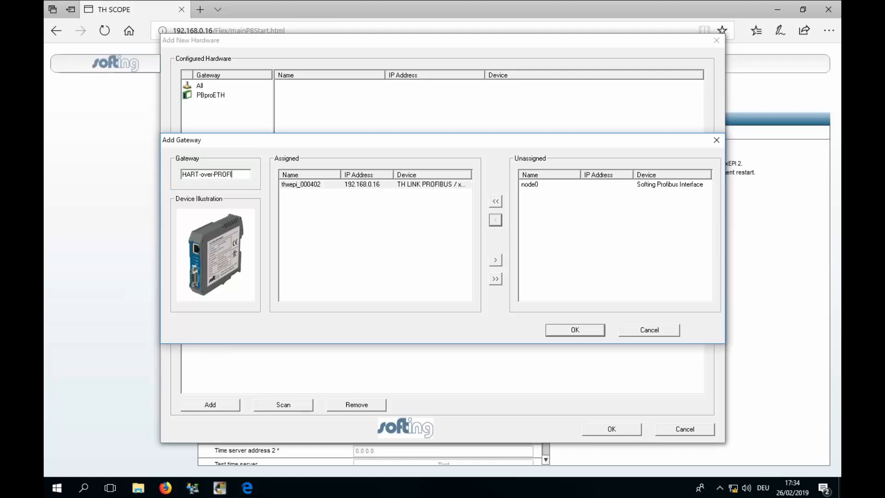
text(-TACO)
click(557, 330)
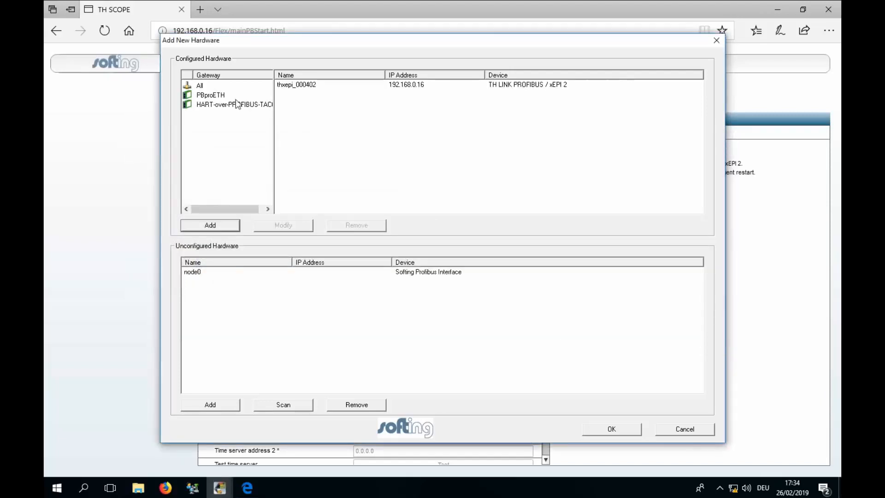
click(263, 105)
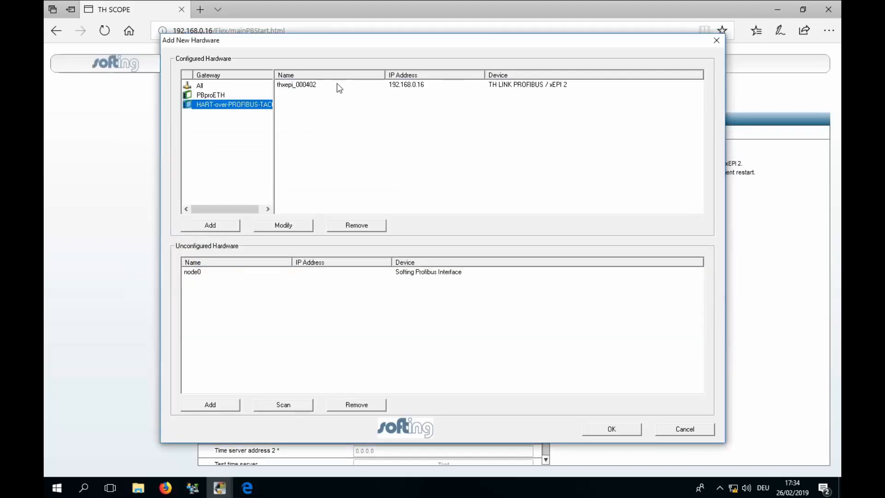
click(611, 429)
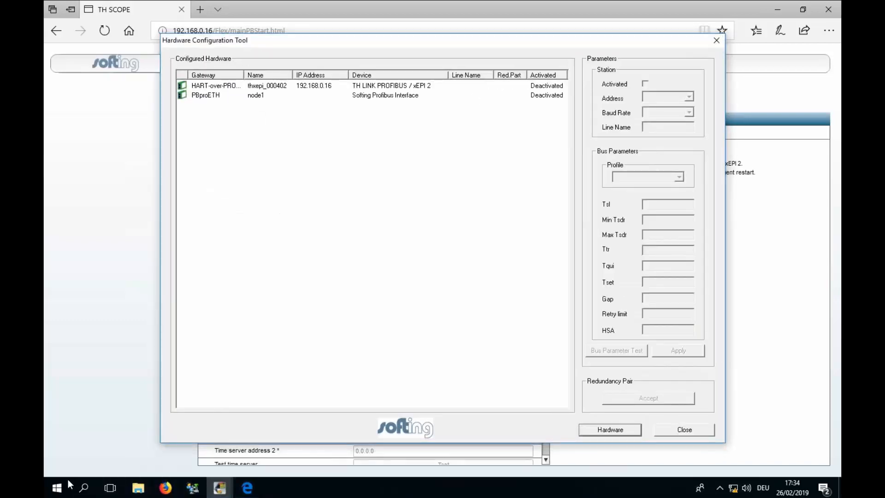
Launch AMS Device Manager from its program group
click(57, 487)
scroll(147, 306, down, 1)
click(147, 306)
click(148, 318)
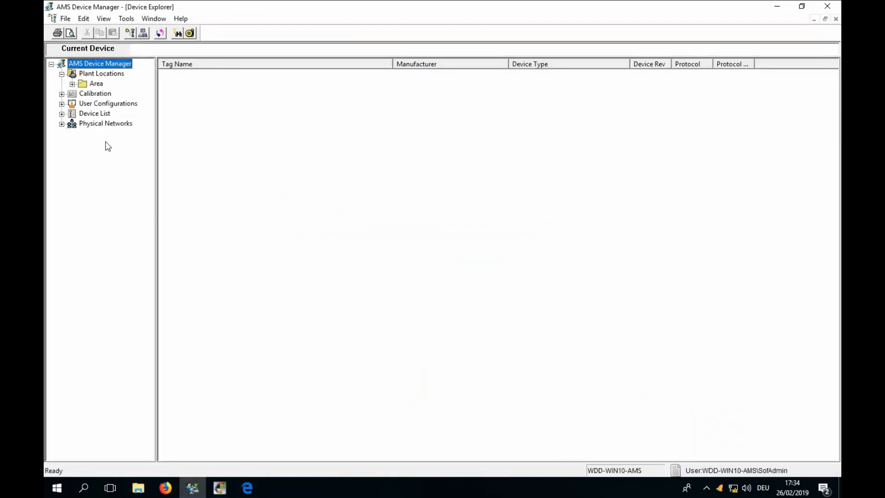
Widen the device tree, expand Physical Networks down to the wdd-win10-ams station, and select the HART Over PROFIBUS 1 network
drag(156, 167, 199, 170)
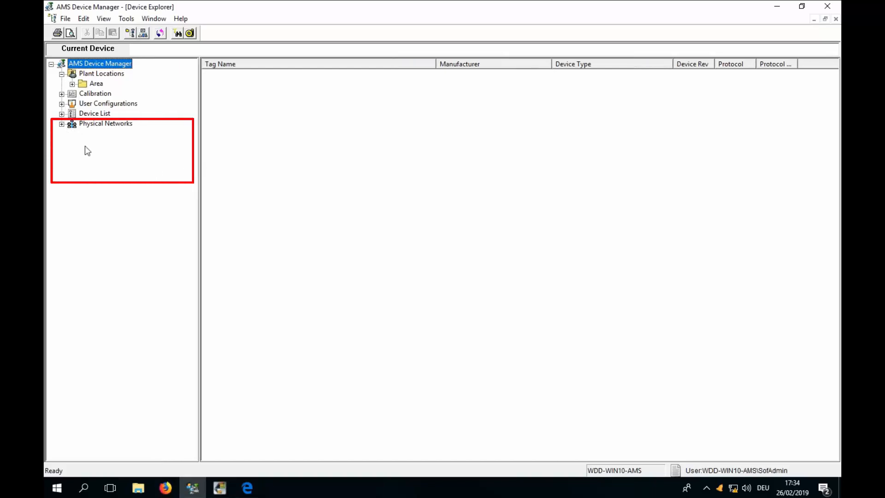
click(61, 123)
click(73, 135)
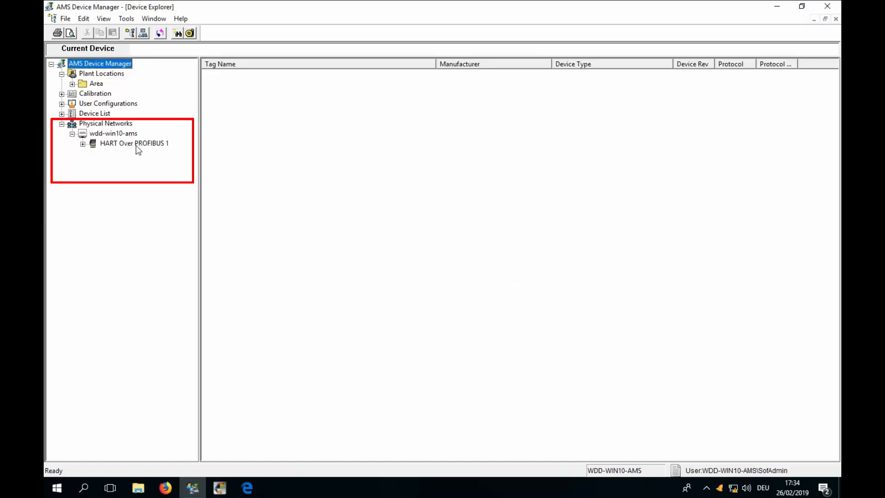
click(120, 145)
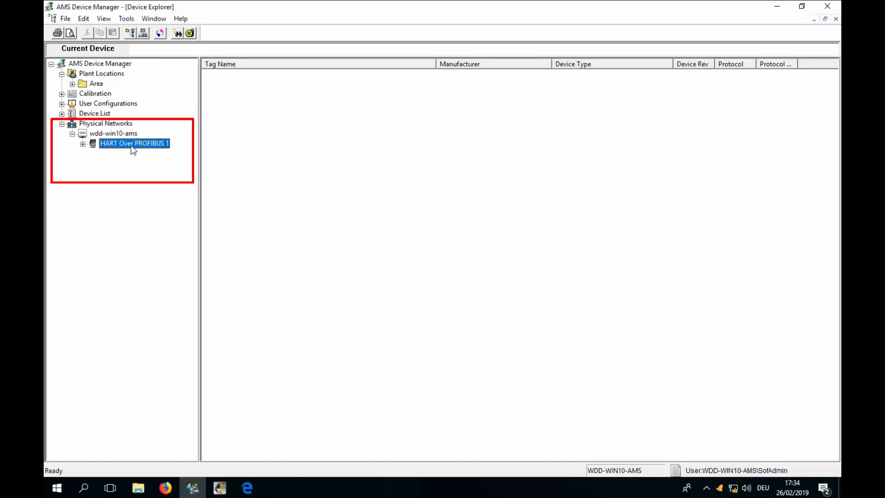
Switch back to the Hardware Configuration Tool and choose the DP bus profile for the HART-over-PROFIBUS gateway's xEPI 2 device
click(219, 489)
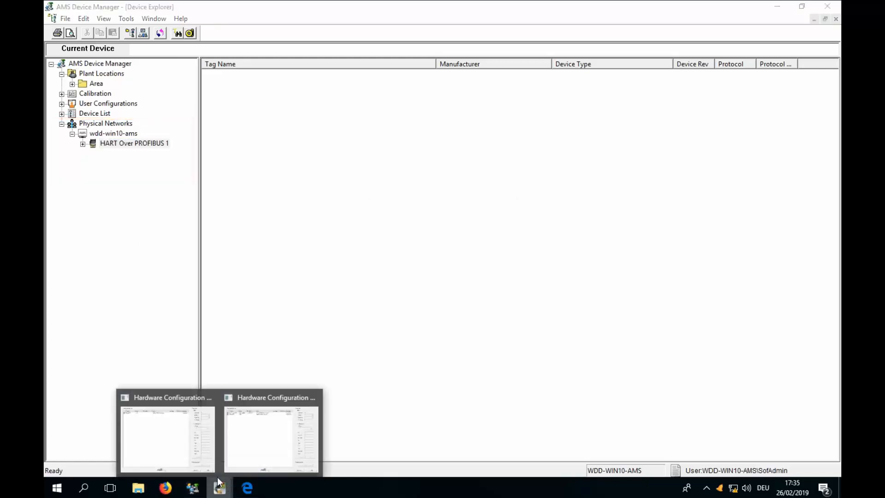
click(250, 456)
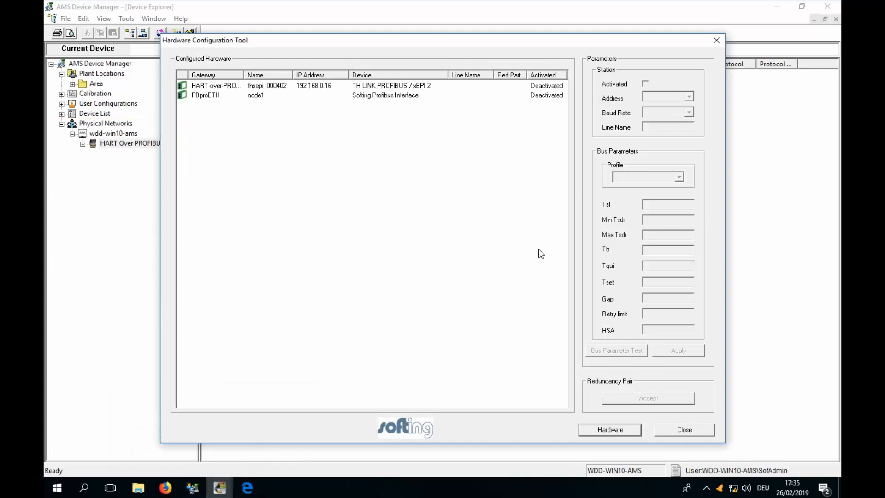
click(253, 87)
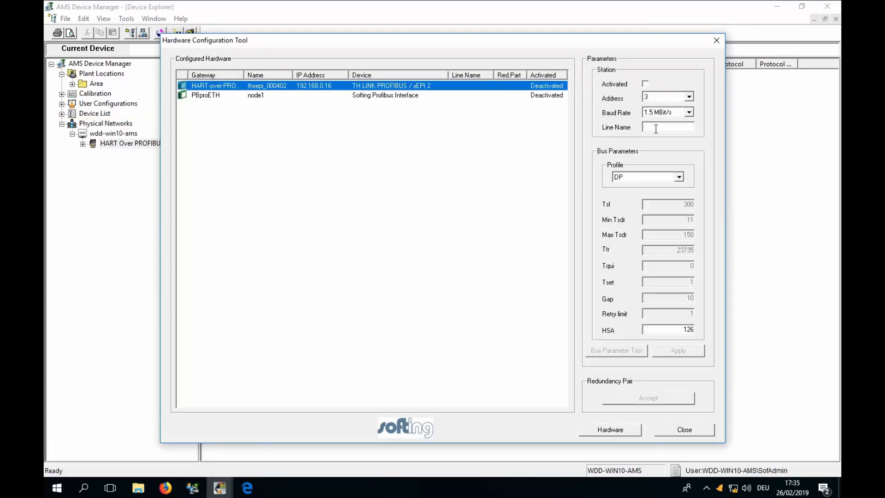
click(679, 177)
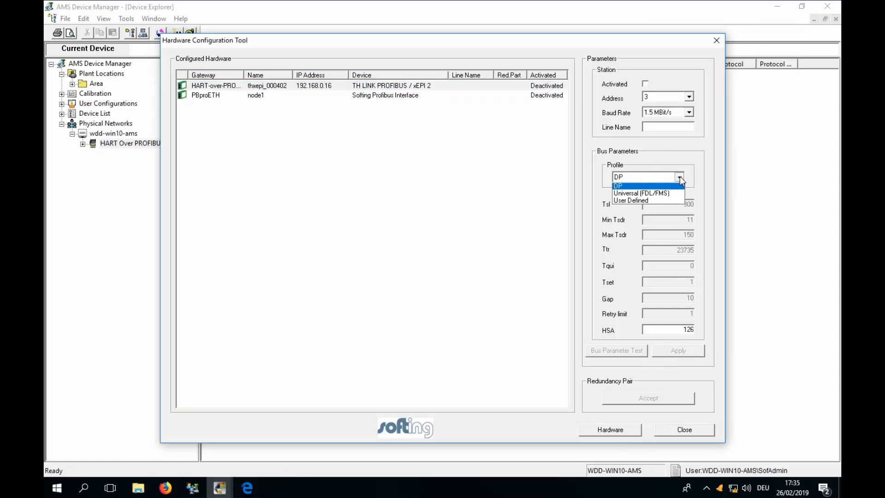
click(652, 185)
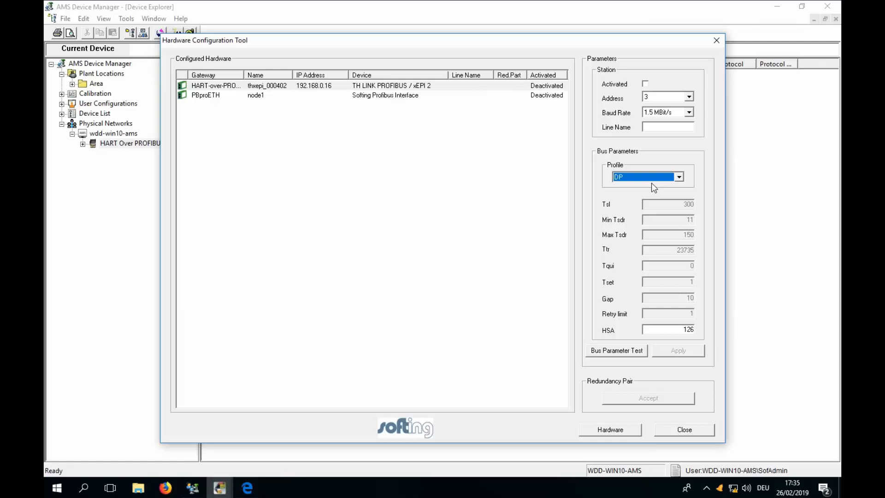
click(401, 94)
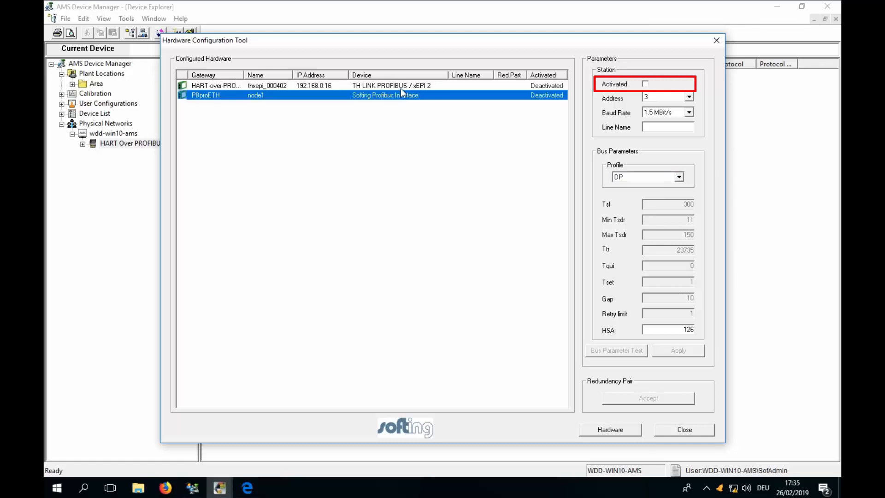
Activate the station of the HART-over-PROFIBUS gateway's xEPI 2 device, apply the change, and close the Hardware Configuration Tool
click(401, 87)
click(644, 83)
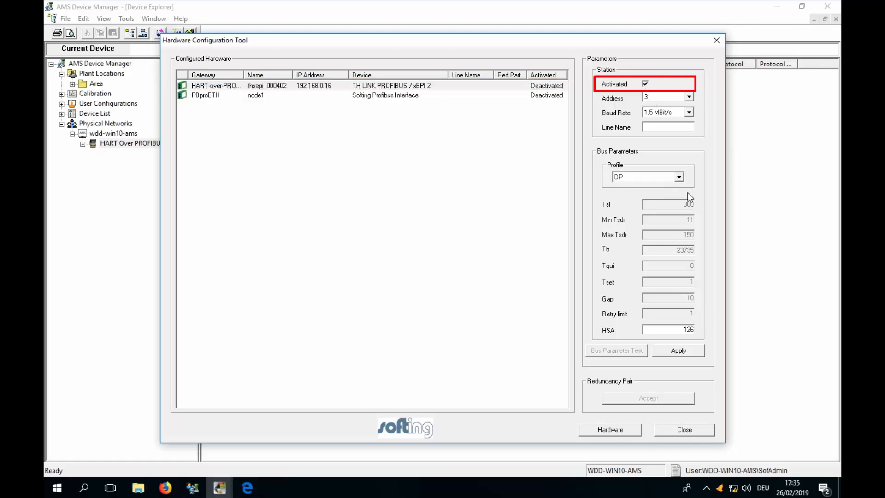
click(678, 351)
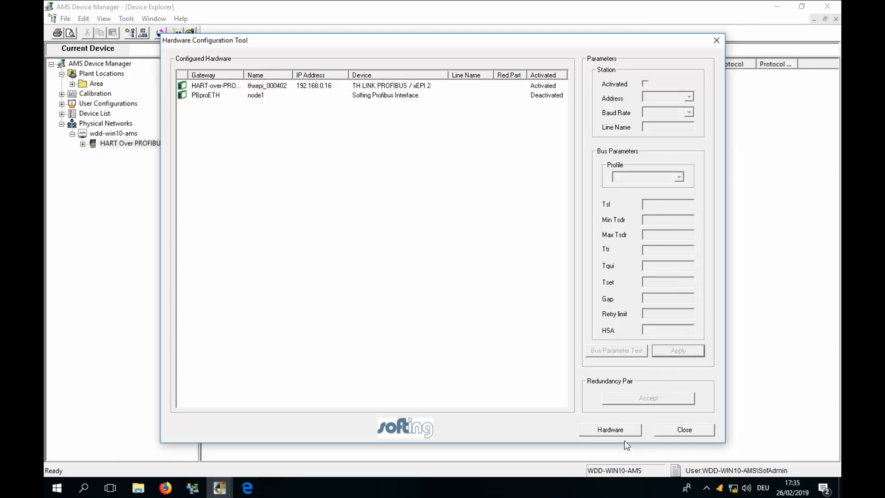
click(670, 433)
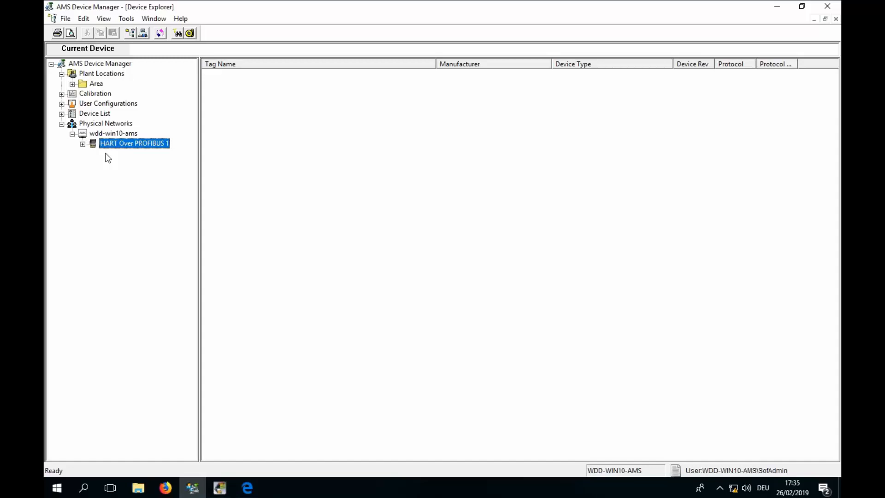
Rebuild the hierarchy of the HART Over PROFIBUS 1 network and expand its Communication Host 1
right_click(132, 146)
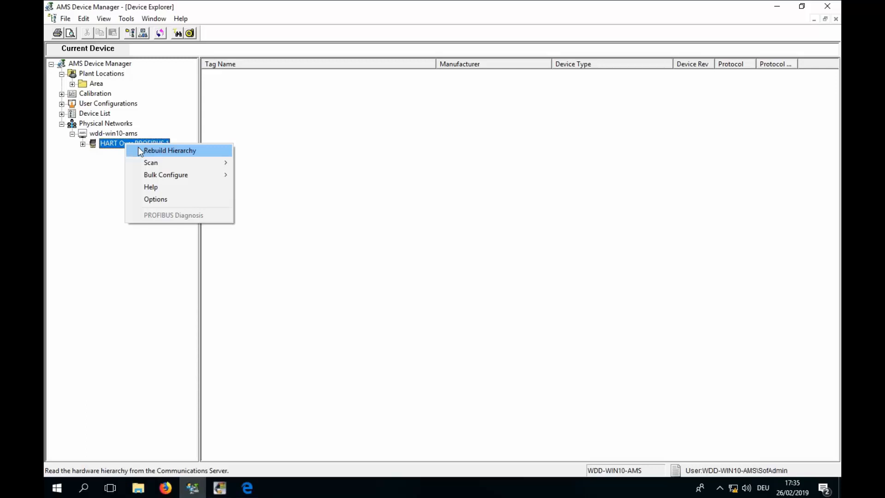
click(144, 152)
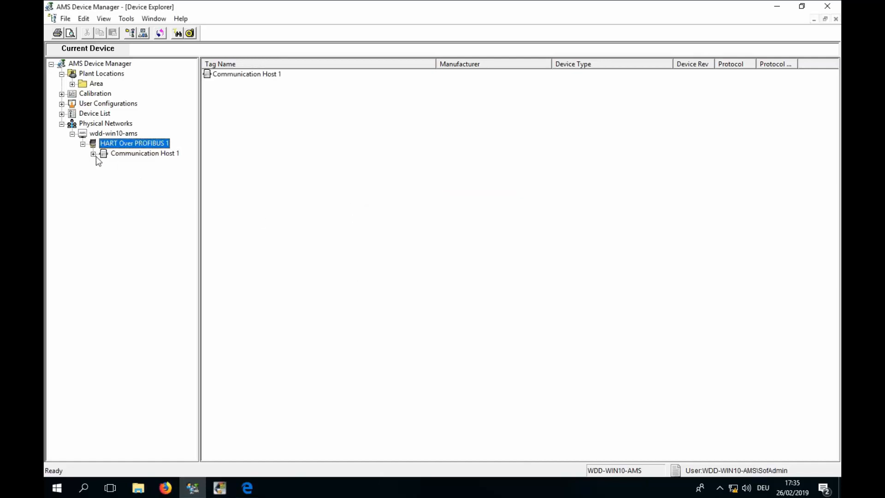
click(95, 155)
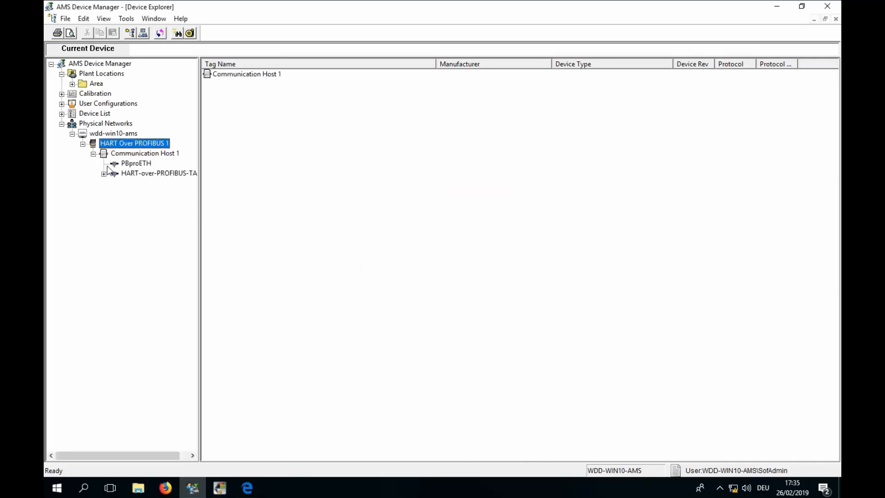
Widen the device tree and expand HART-over-PROFIBUS-TACC down to the devices below the TH LINK/xEPI 2 gateway
click(154, 175)
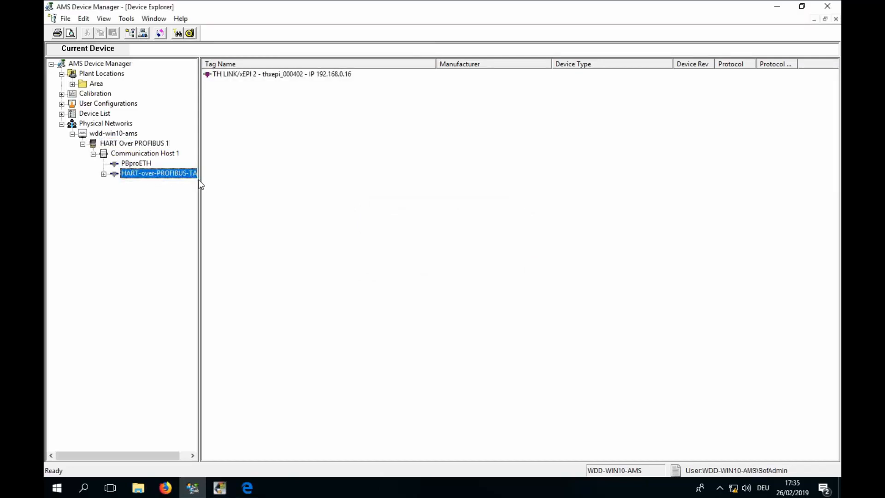
drag(200, 184, 233, 179)
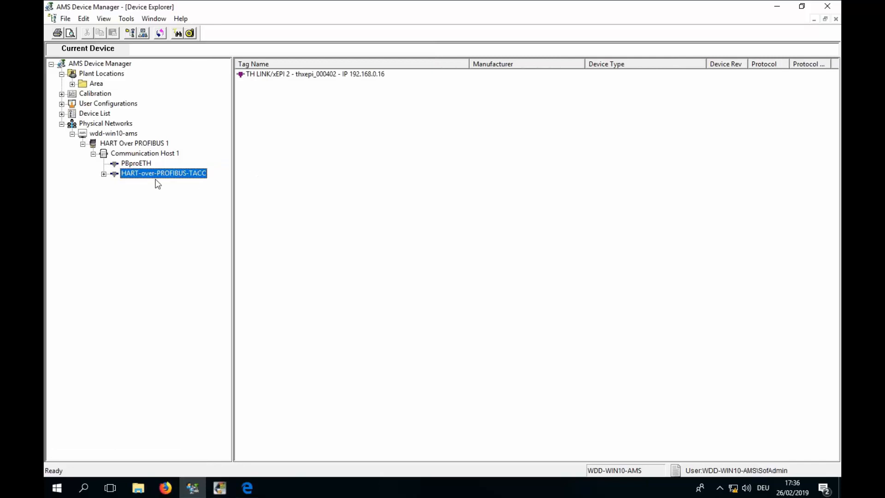
click(104, 175)
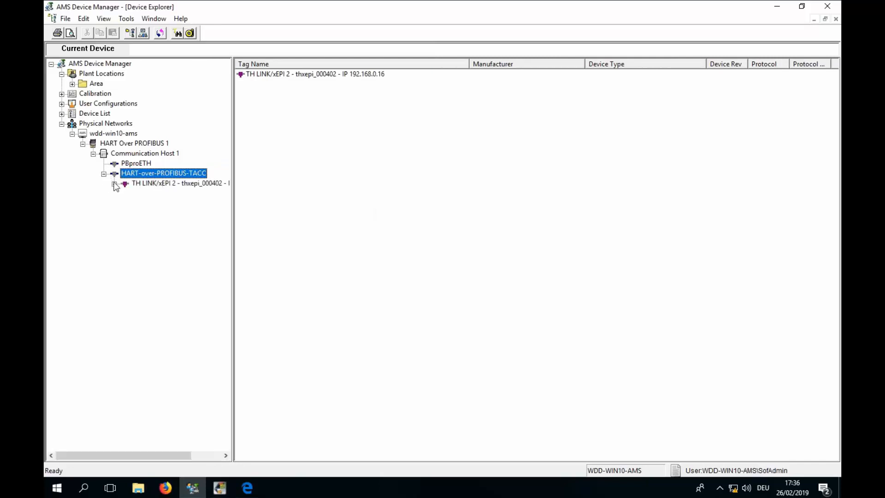
click(115, 184)
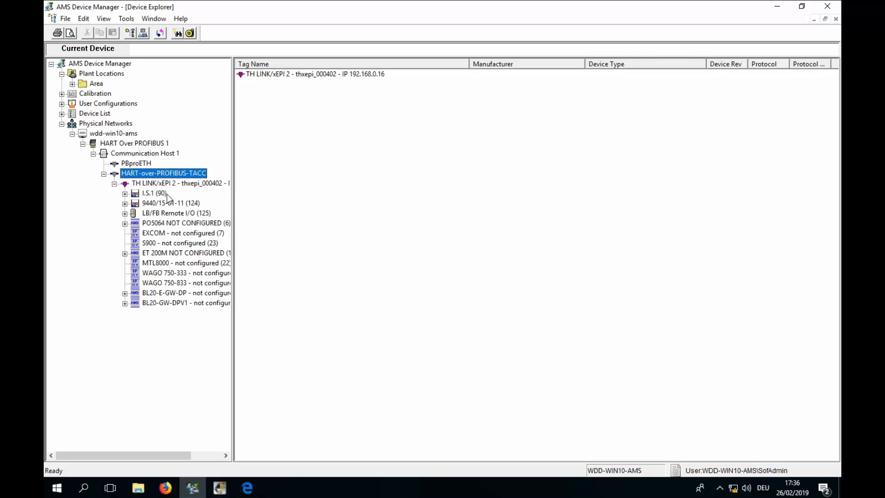
Switch to the Device Connection View and rebuild the hierarchy of HART Over PROFIBUS 1 there
click(102, 19)
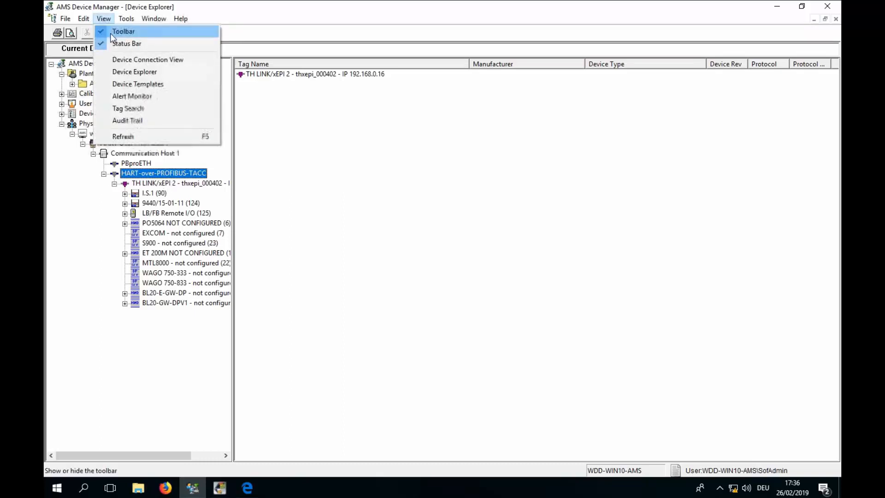
click(120, 61)
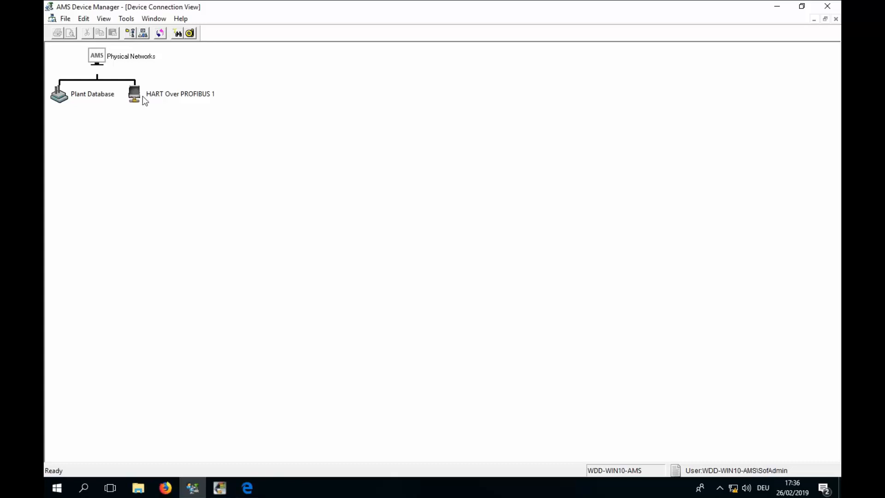
click(167, 99)
right_click(166, 99)
click(190, 104)
Expand HART Over PROFIBUS 1 through HART-over-PROFIBUS-TACC and TH LINK/xEPI 2 down to the slots of LB/FB Remote I/O (125)
click(130, 114)
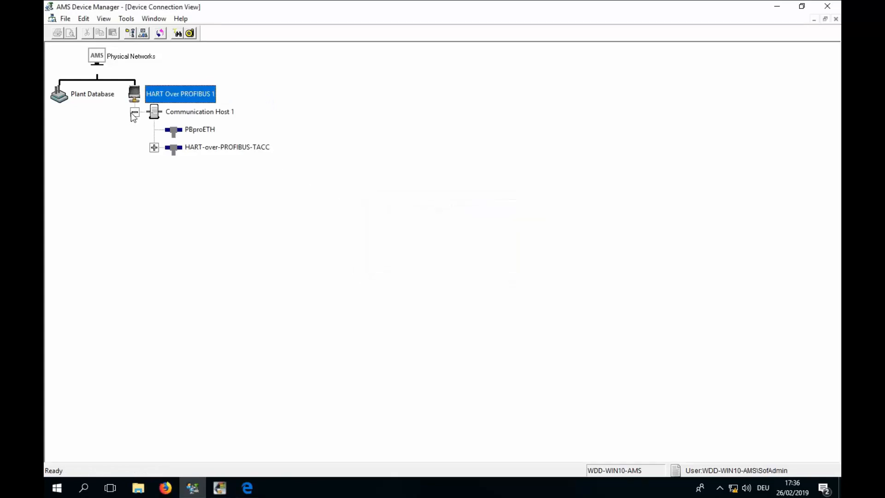
click(154, 150)
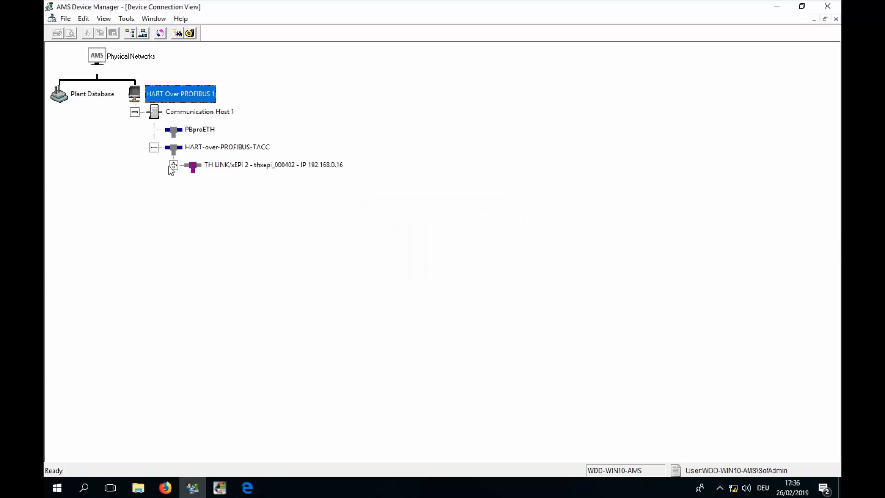
click(174, 165)
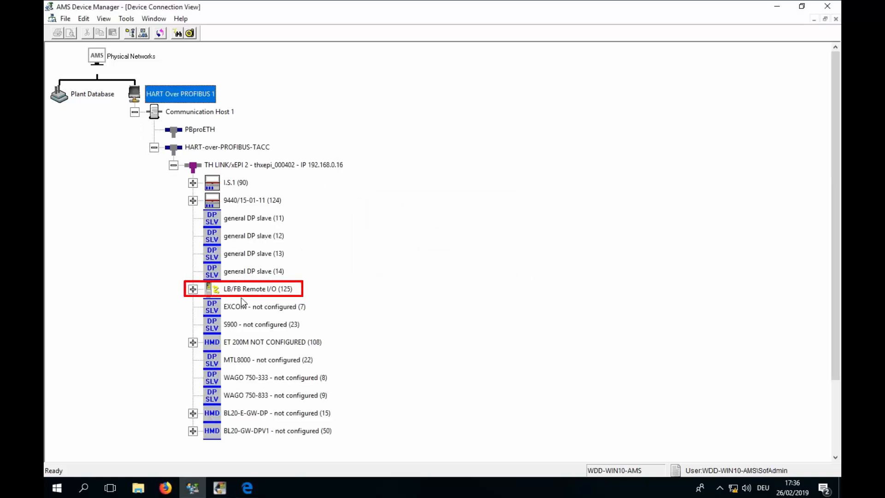
click(190, 292)
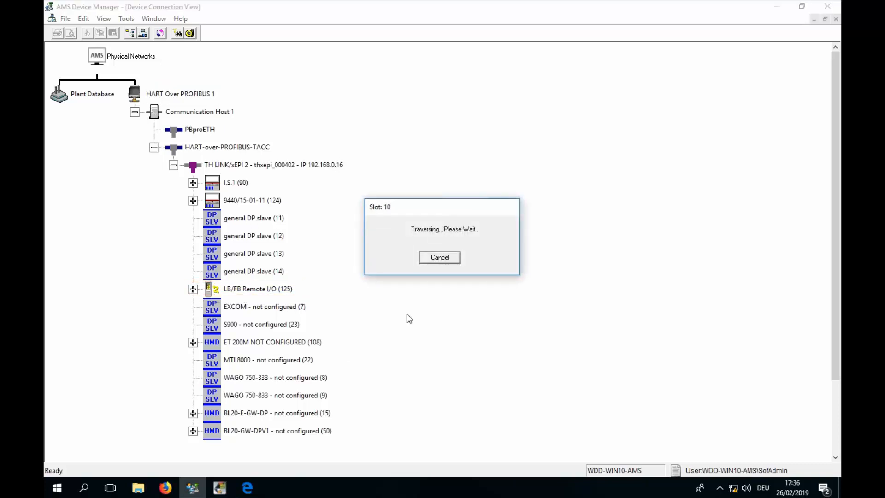
Open the HART device in Slot 5 of the LB/FB Remote I/O and move its window clear of the device tree
scroll(380, 300, down, 2)
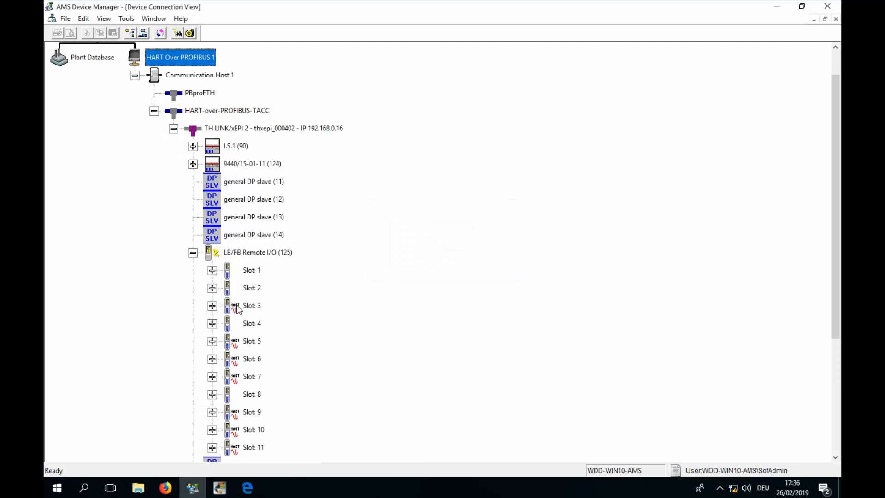
scroll(261, 309, down, 1)
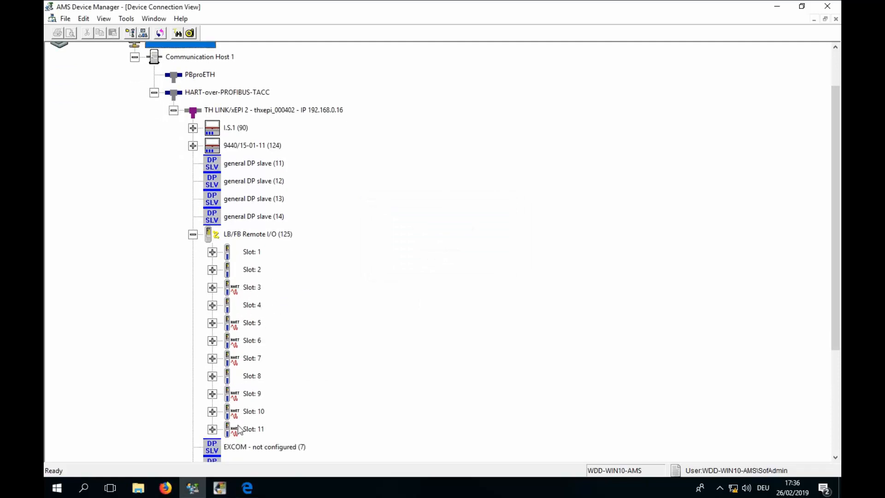
click(212, 323)
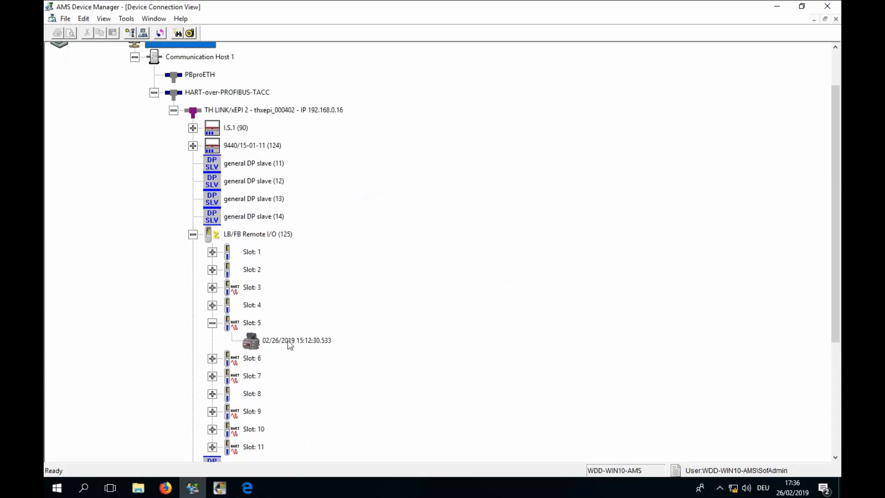
click(264, 343)
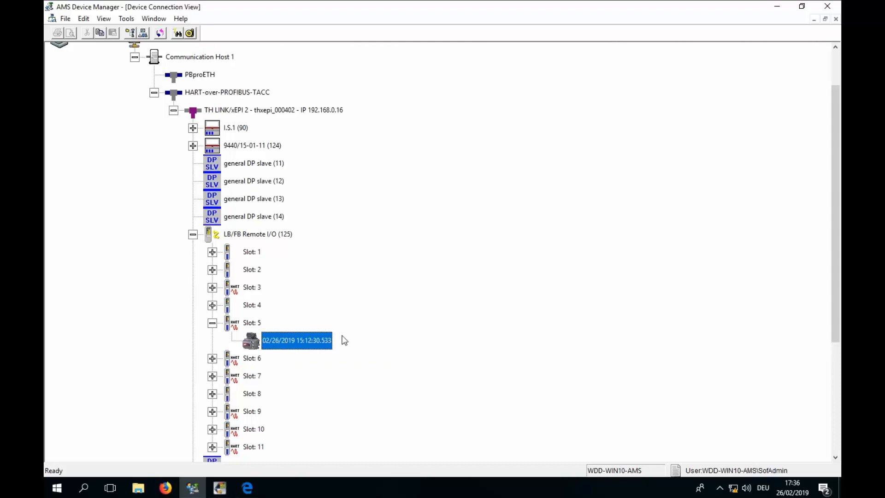
double_click(304, 341)
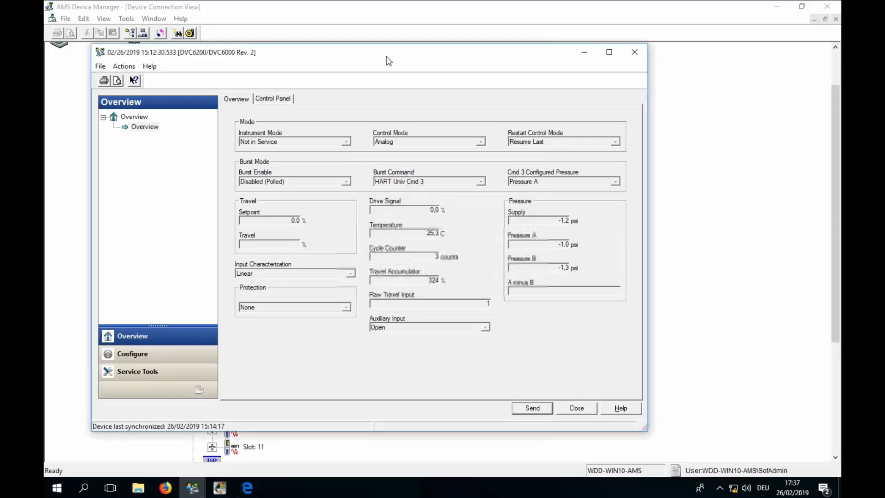
drag(372, 60, 575, 40)
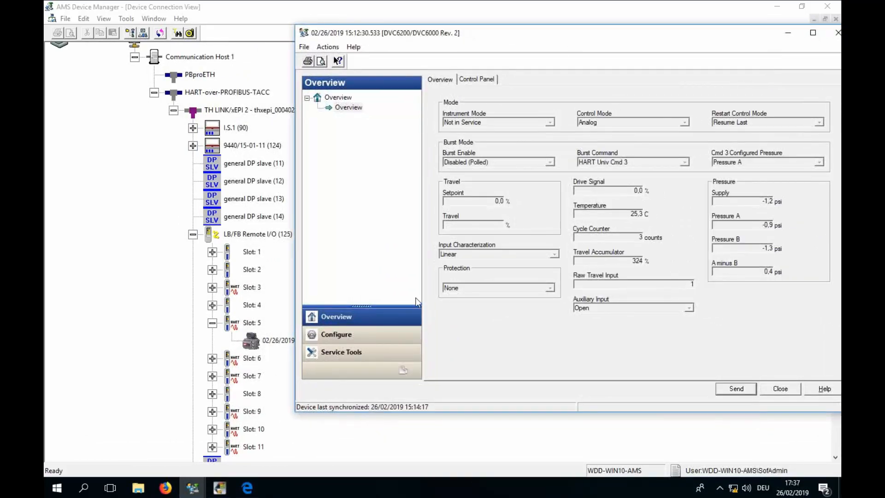
Show the Overview page of the device's Detailed Setup in its configuration section
click(364, 335)
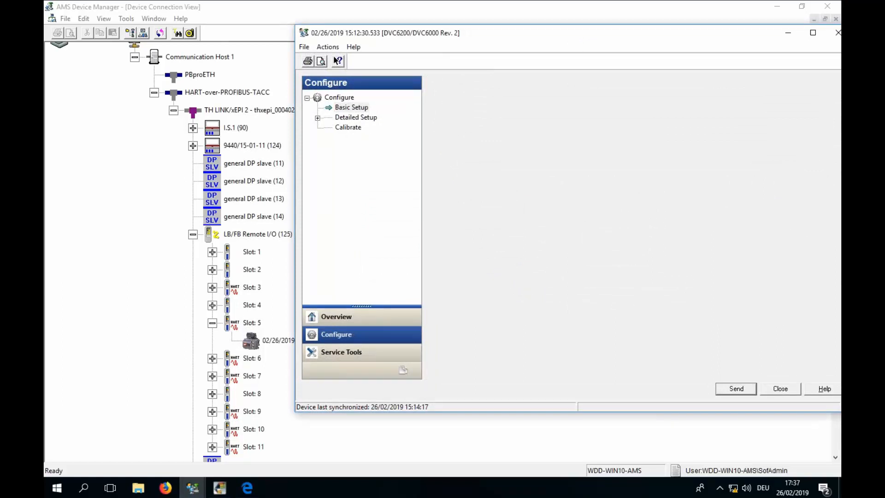
click(318, 118)
click(355, 128)
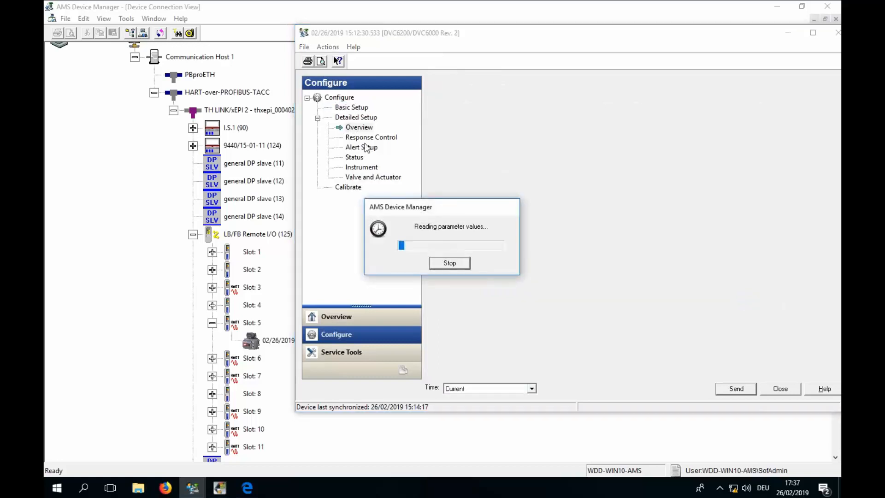